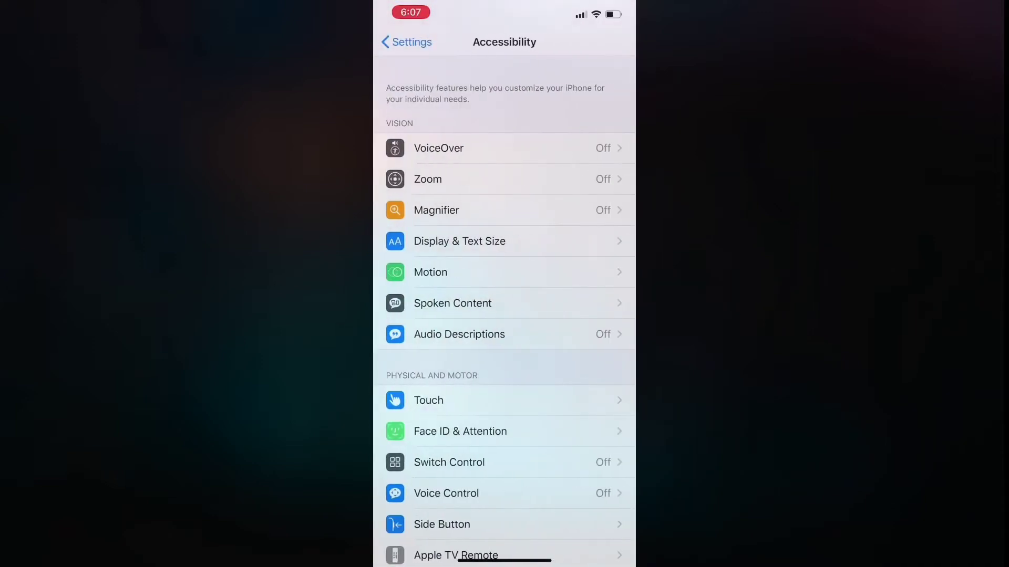
Switch on Smart Invert under Display & Text Size, then return to the home screen
{"action": "scroll", "coordinate": [504, 309], "scroll_direction": "down", "scroll_amount": 3}
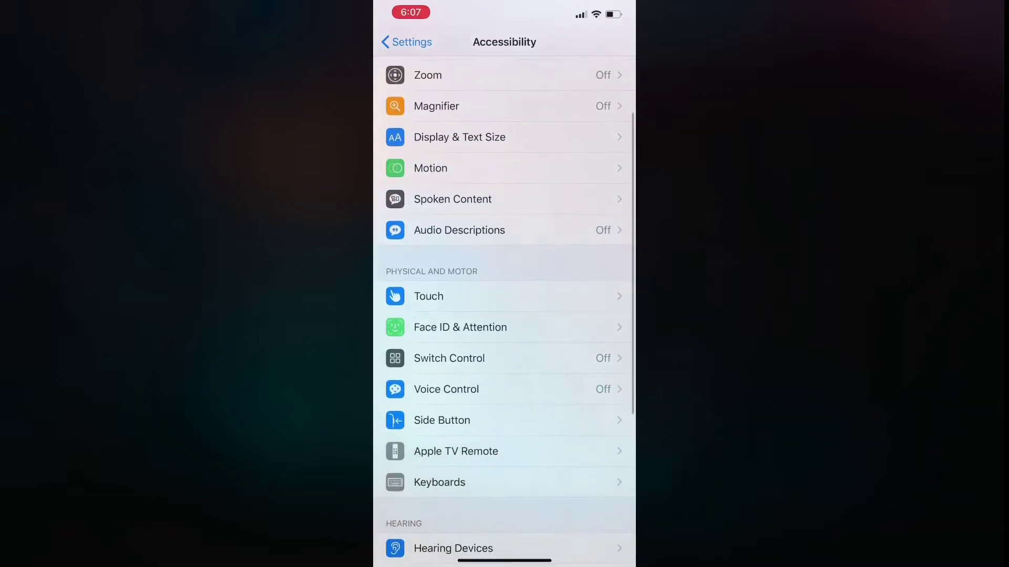
{"action": "left_click", "coordinate": [460, 167]}
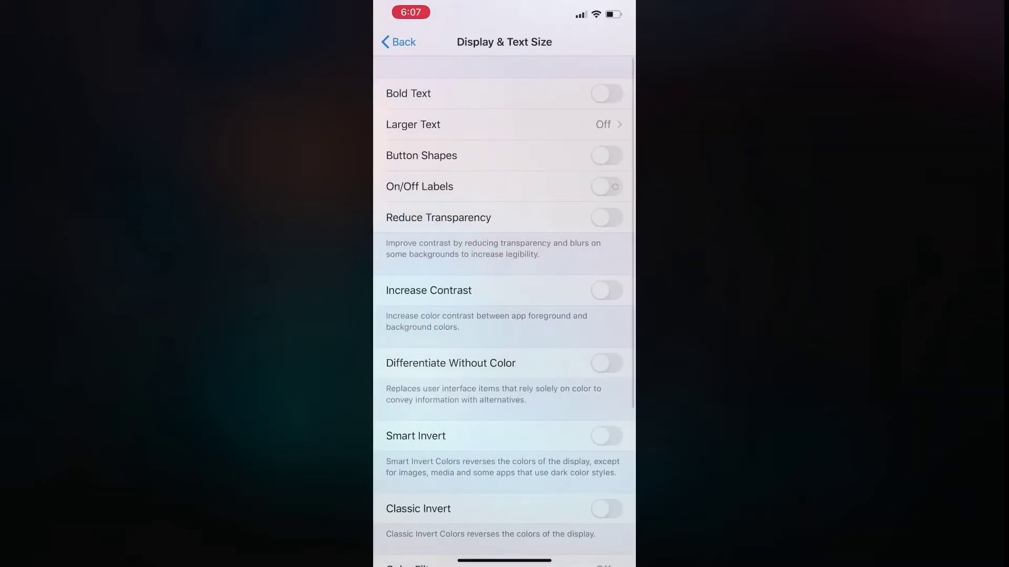
{"action": "left_click", "coordinate": [606, 436]}
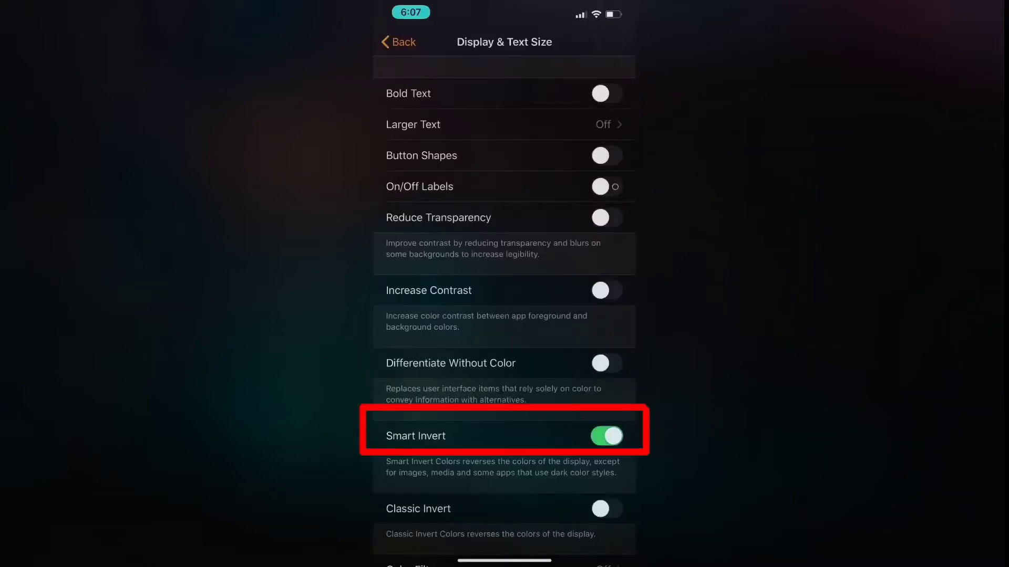
{"action": "left_click", "coordinate": [399, 42]}
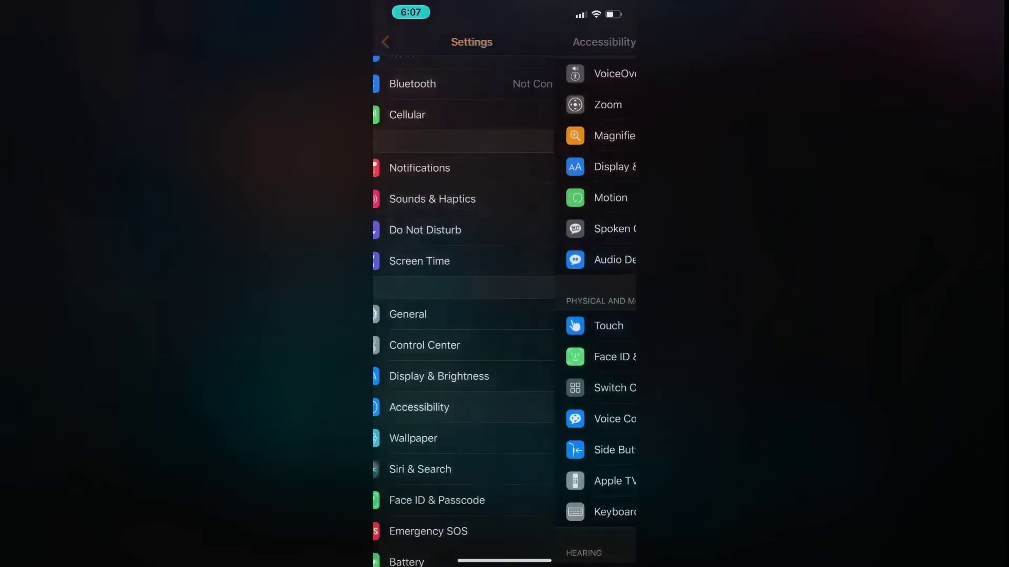
{"action": "left_click_drag", "start_coordinate": [504, 561], "coordinate": [505, 368]}
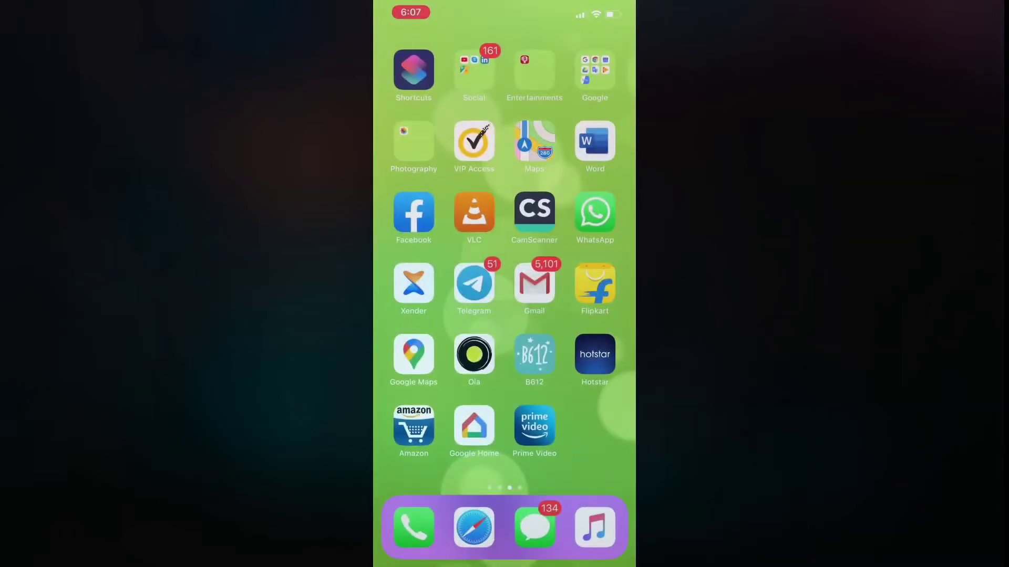
Launch Facebook and scroll down through the inverted dark news feed
{"action": "left_click", "coordinate": [414, 212]}
{"action": "scroll", "coordinate": [504, 284], "scroll_direction": "down", "scroll_amount": 5}
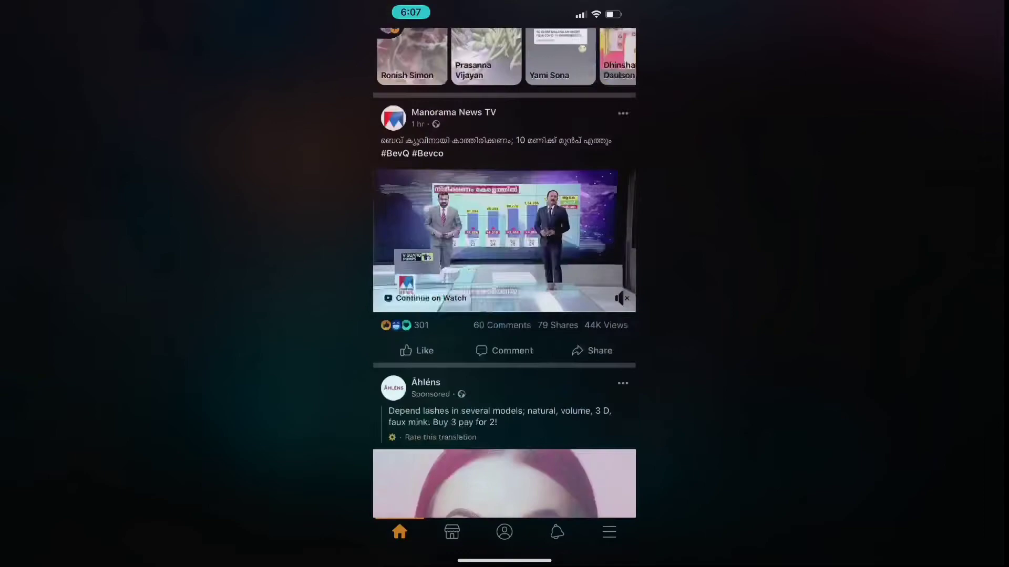
{"action": "scroll", "coordinate": [504, 284], "scroll_direction": "down", "scroll_amount": 5}
{"action": "scroll", "coordinate": [504, 283], "scroll_direction": "down", "scroll_amount": 5}
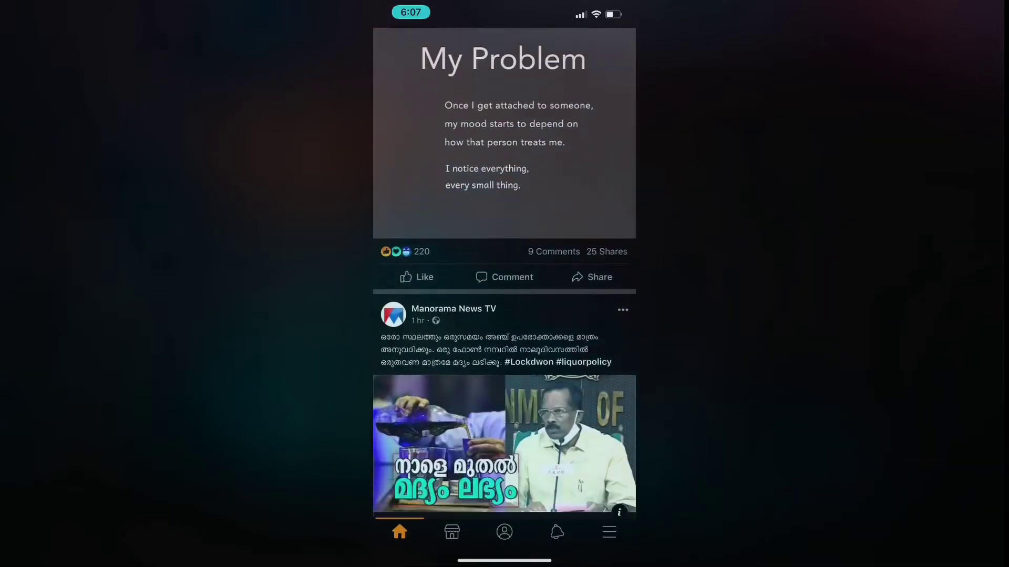
{"action": "scroll", "coordinate": [504, 284], "scroll_direction": "down", "scroll_amount": 5}
{"action": "scroll", "coordinate": [505, 283], "scroll_direction": "down", "scroll_amount": 5}
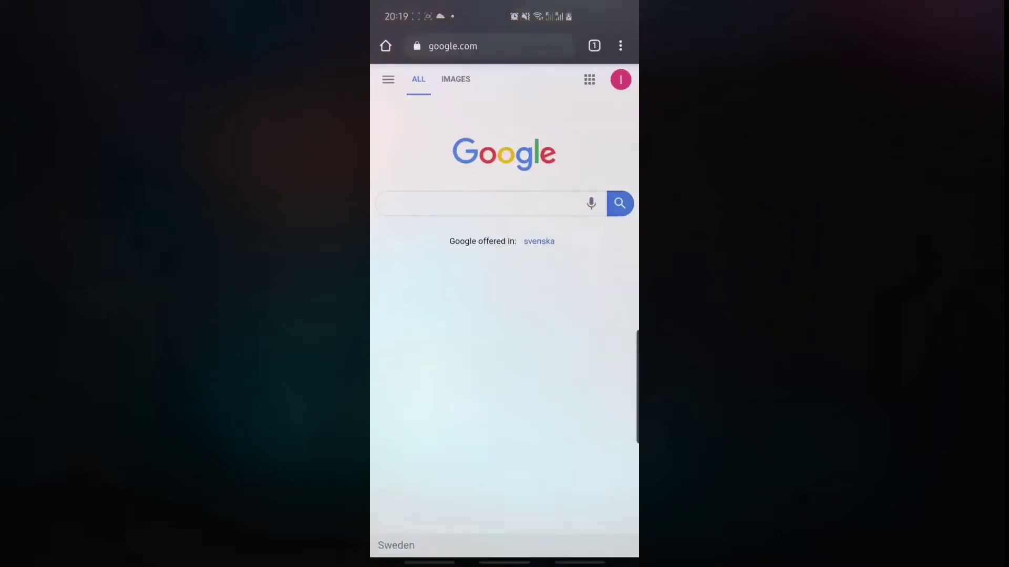
{"action": "type", "text": "www"}
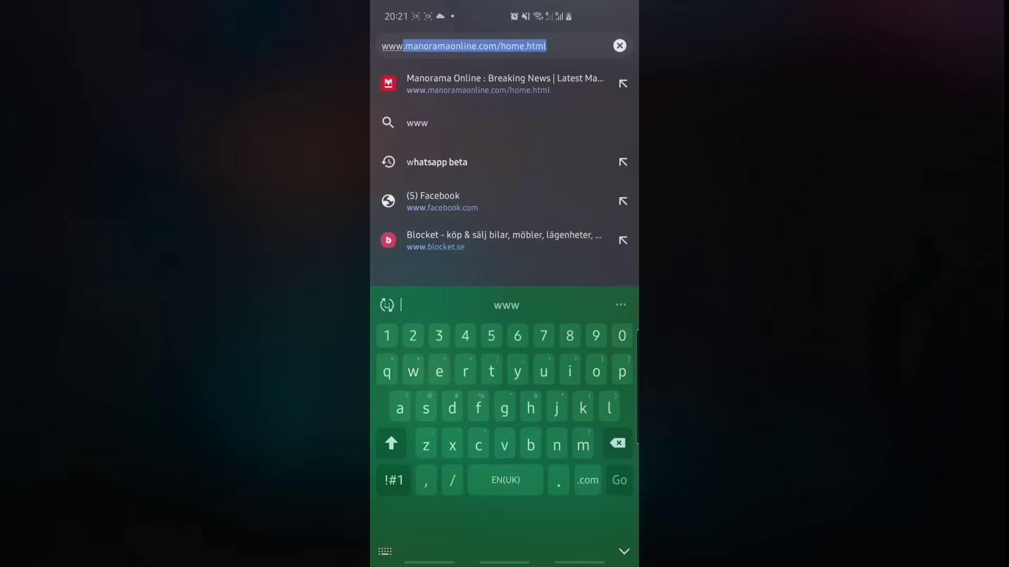
{"action": "type", "text": ".f"}
{"action": "key", "text": "Return"}
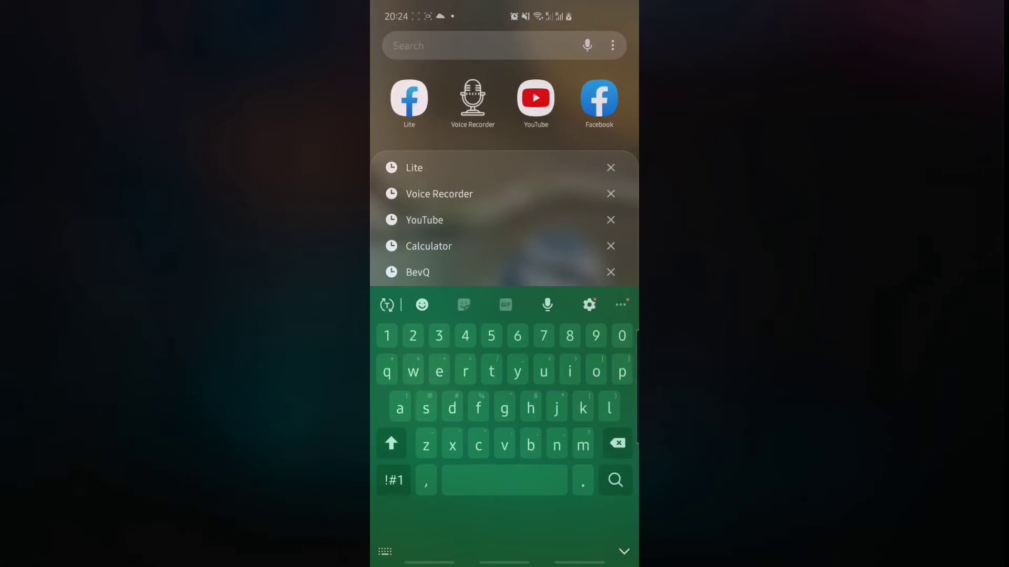
Launch Facebook Lite and switch on Dark Mode from its ☰ menu
{"action": "left_click", "coordinate": [409, 98]}
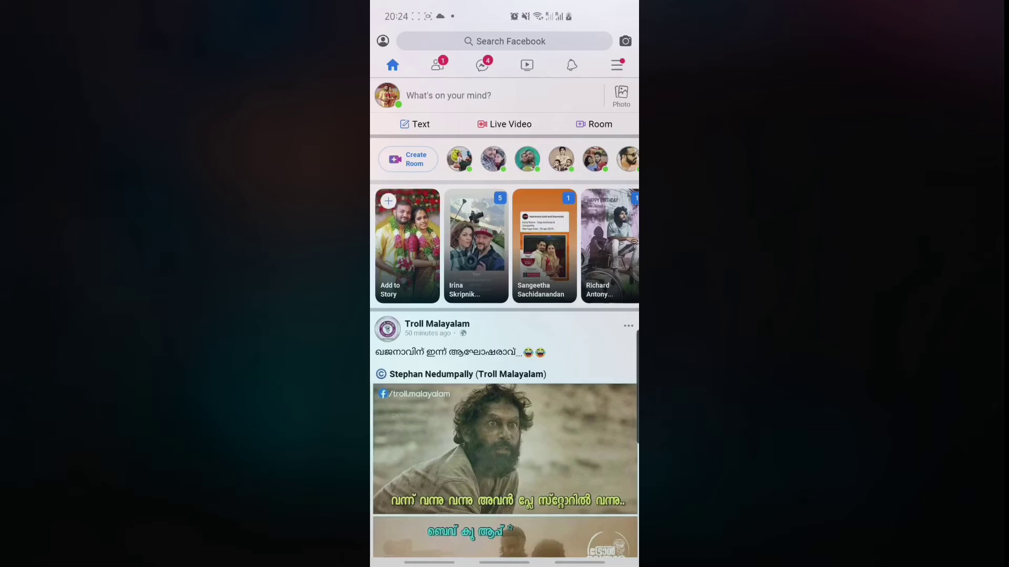
{"action": "left_click", "coordinate": [616, 65]}
{"action": "scroll", "coordinate": [505, 315], "scroll_direction": "down", "scroll_amount": 5}
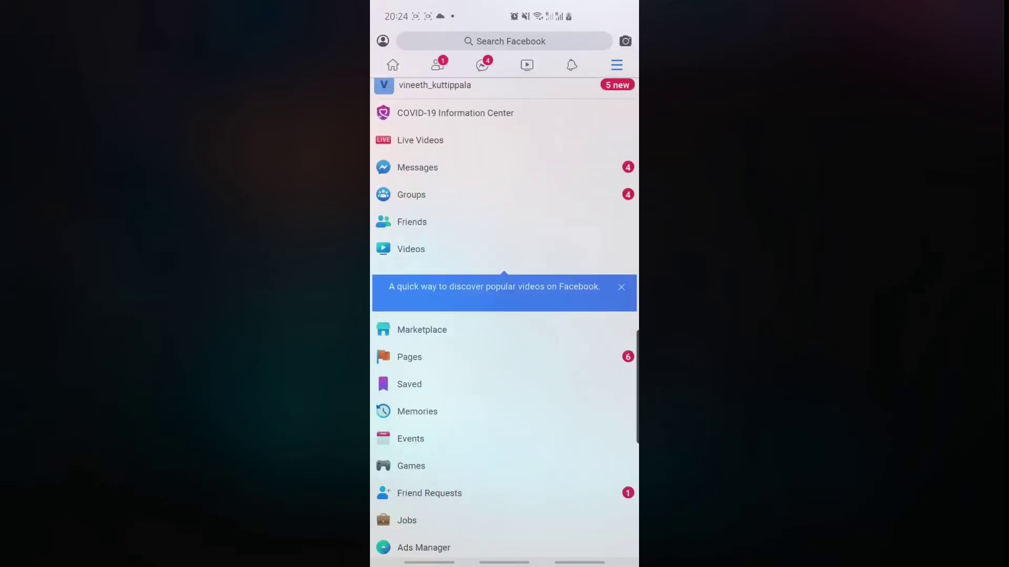
{"action": "scroll", "coordinate": [504, 315], "scroll_direction": "down", "scroll_amount": 3}
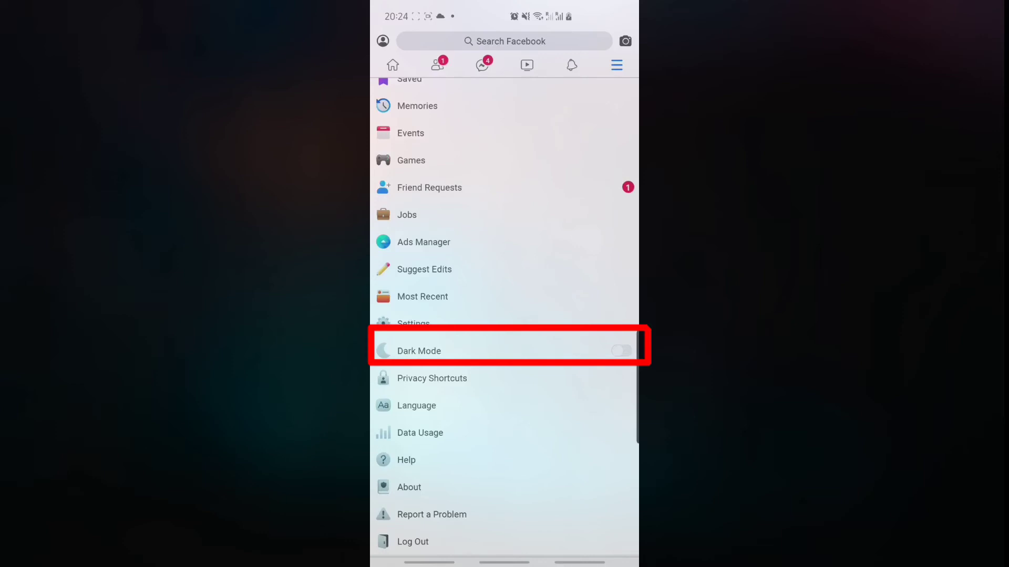
{"action": "left_click", "coordinate": [622, 351]}
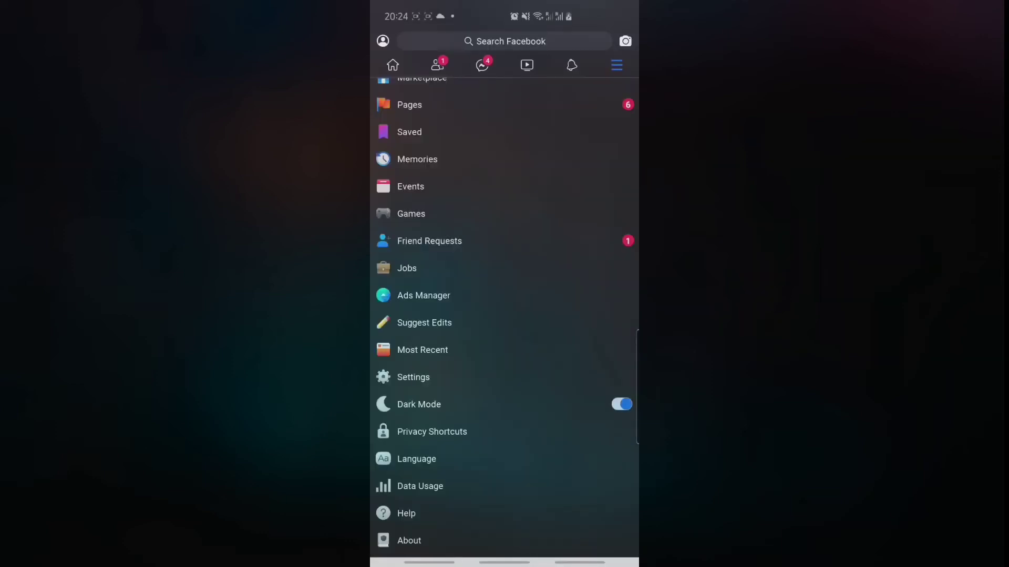